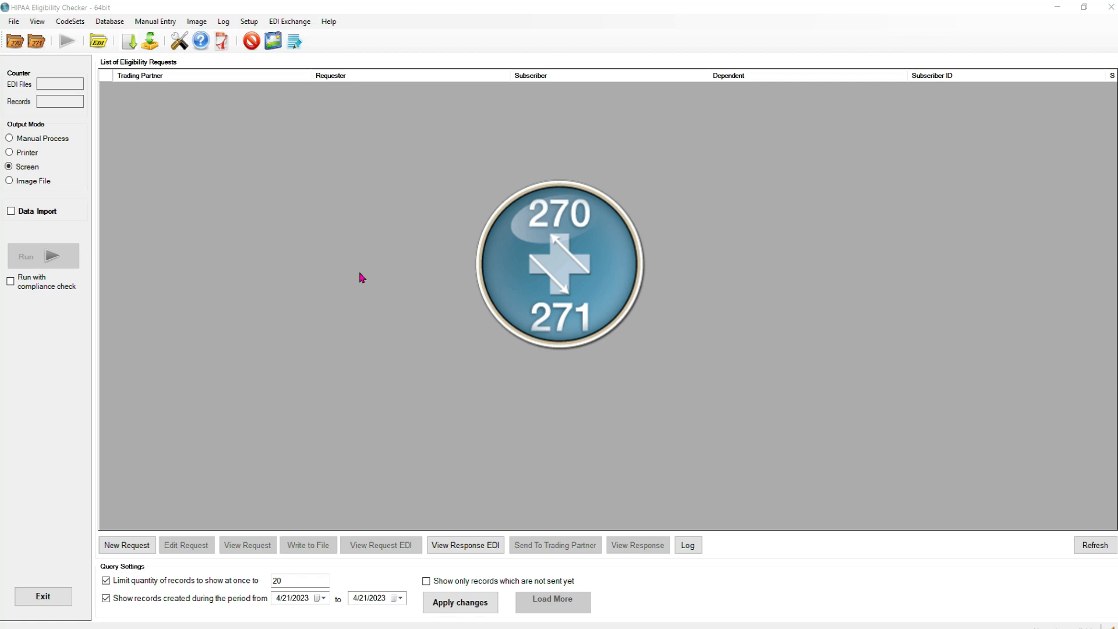
Step: Start a new request and enter the requester's name, entity type provider (1P), and National Provider ID
{"action": "left_click", "coordinate": [128, 546]}
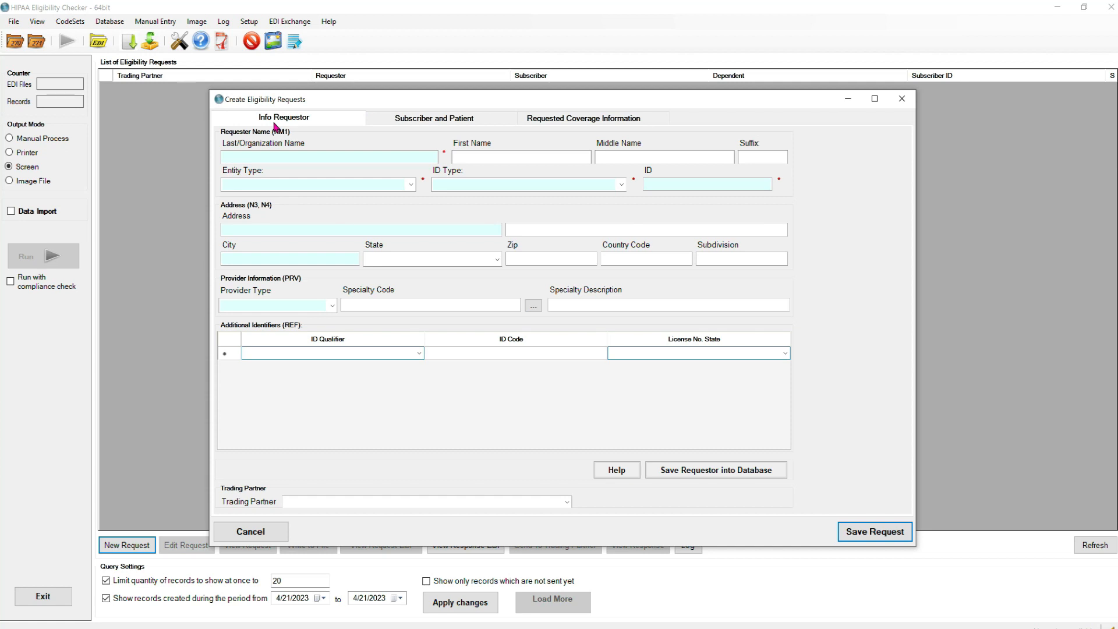
{"action": "left_click", "coordinate": [234, 158]}
{"action": "type", "text": "WELBY"}
{"action": "key", "text": "Tab"}
{"action": "type", "text": "MARC"}
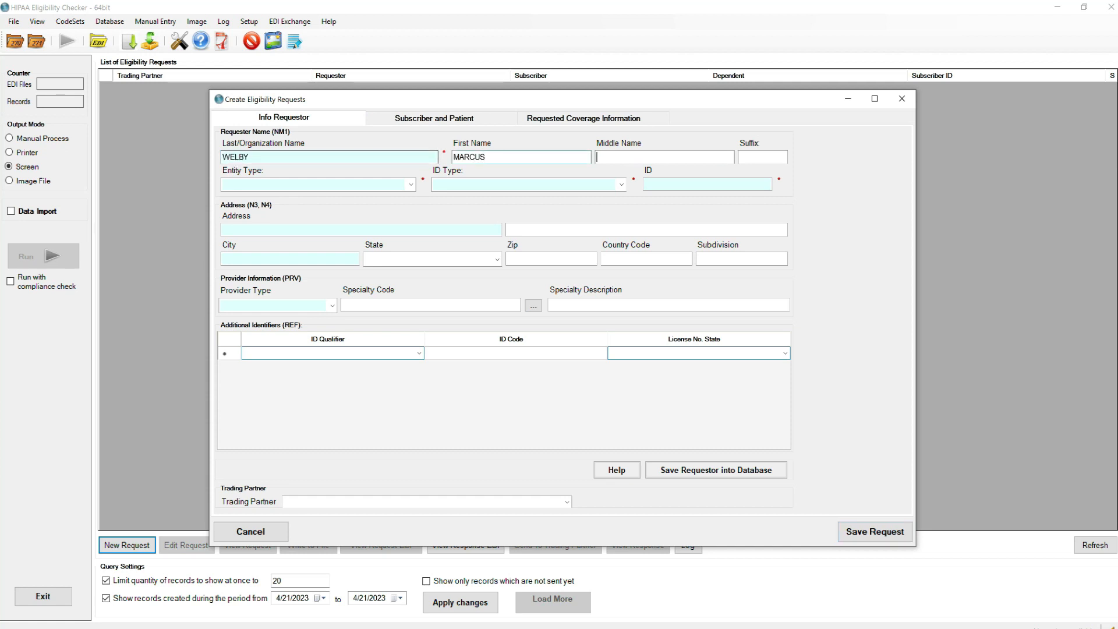
{"action": "left_click", "coordinate": [411, 184]}
{"action": "left_click", "coordinate": [348, 196]}
{"action": "left_click", "coordinate": [464, 184]}
{"action": "left_click", "coordinate": [621, 184]}
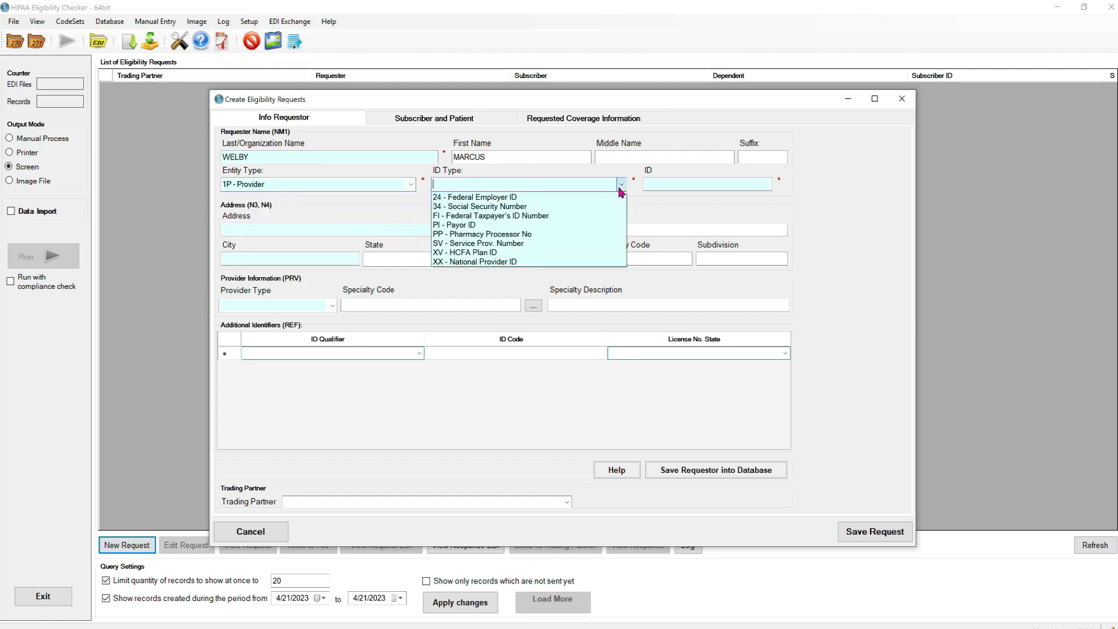
{"action": "left_click", "coordinate": [492, 262]}
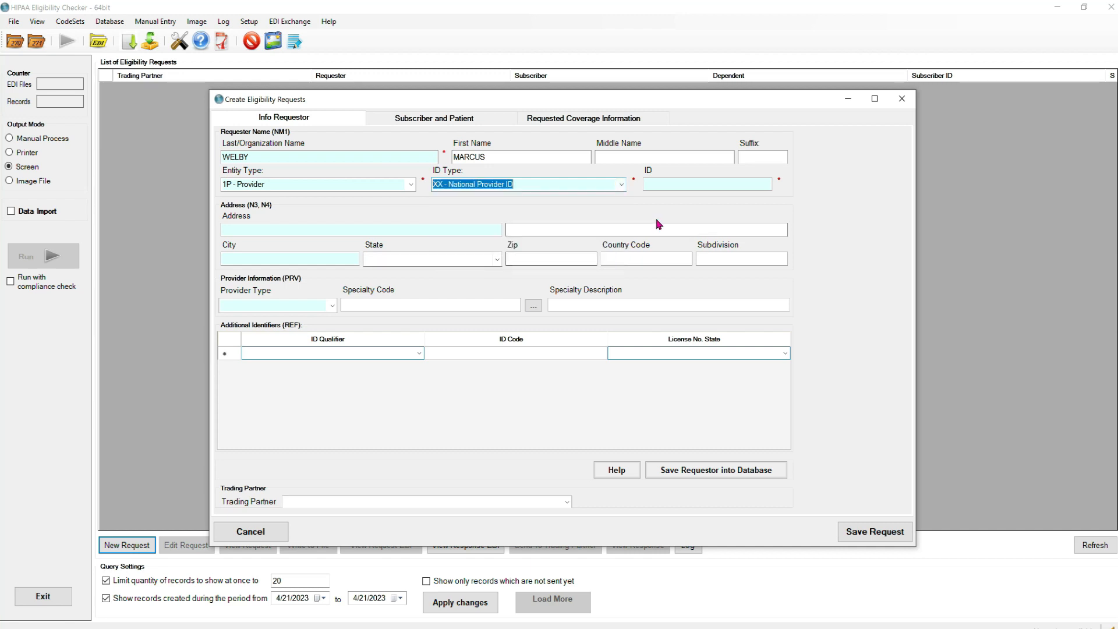
{"action": "left_click", "coordinate": [665, 185]}
{"action": "type", "text": "7896541235"}
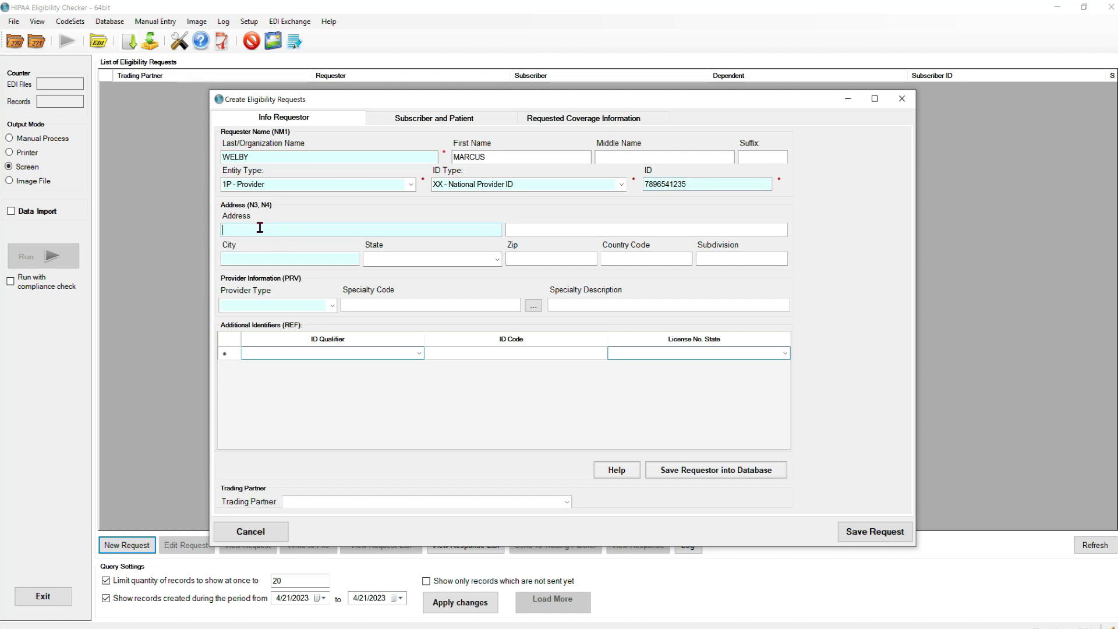
Step: Fill in the requester's address, city, state CA and zip, with provider type Primary Care Physician
{"action": "key", "text": "Tab"}
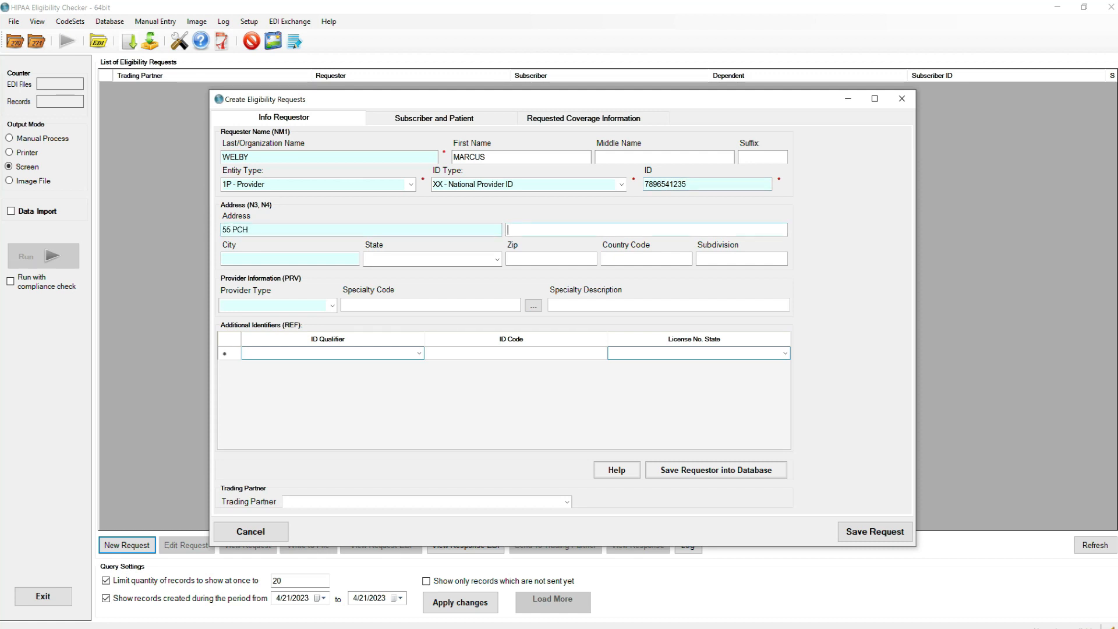
{"action": "type", "text": "SUITE 200"}
{"action": "key", "text": "Tab"}
{"action": "type", "text": "SANTA MONICA"}
{"action": "key", "text": "Tab"}
{"action": "type", "text": "CA"}
{"action": "key", "text": "Tab"}
{"action": "type", "text": "984546"}
{"action": "key", "text": "BackSpace"}
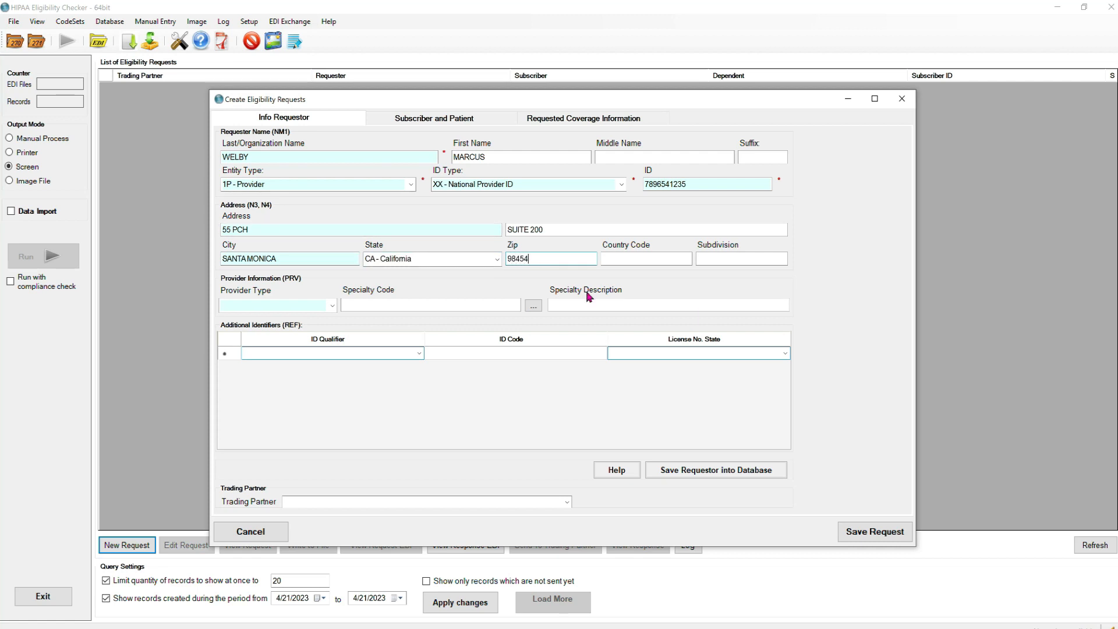
{"action": "left_click", "coordinate": [332, 305]}
{"action": "left_click", "coordinate": [257, 427]}
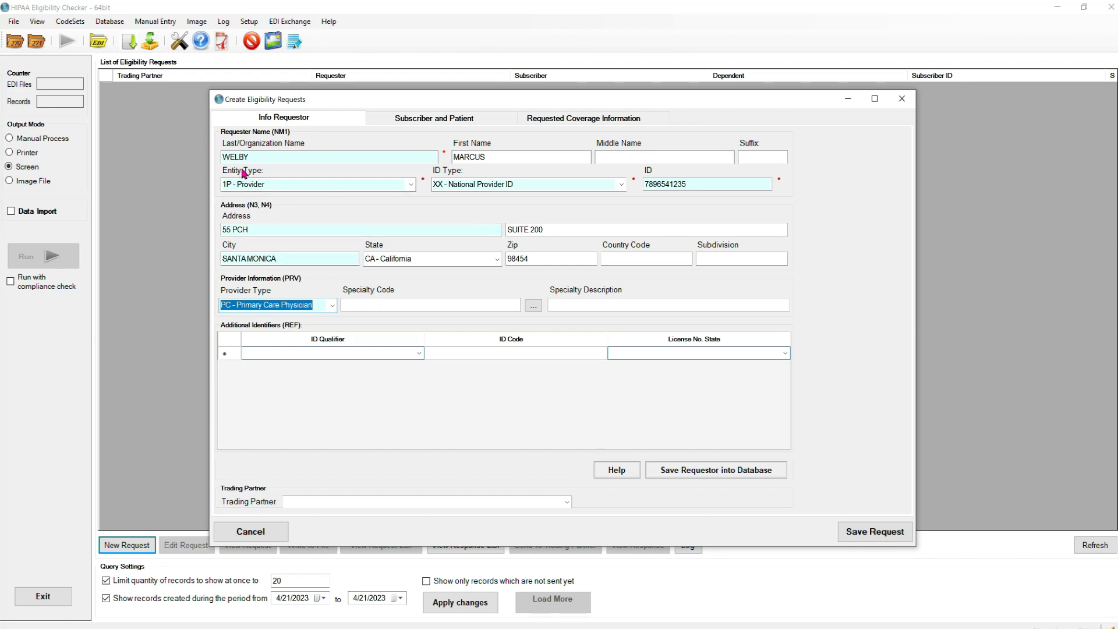
Step: Save the requester into the database and choose ACME INSURANCE as the trading partner
{"action": "left_click", "coordinate": [655, 186]}
{"action": "left_click", "coordinate": [649, 182]}
{"action": "left_click", "coordinate": [684, 474]}
{"action": "left_click", "coordinate": [511, 353]}
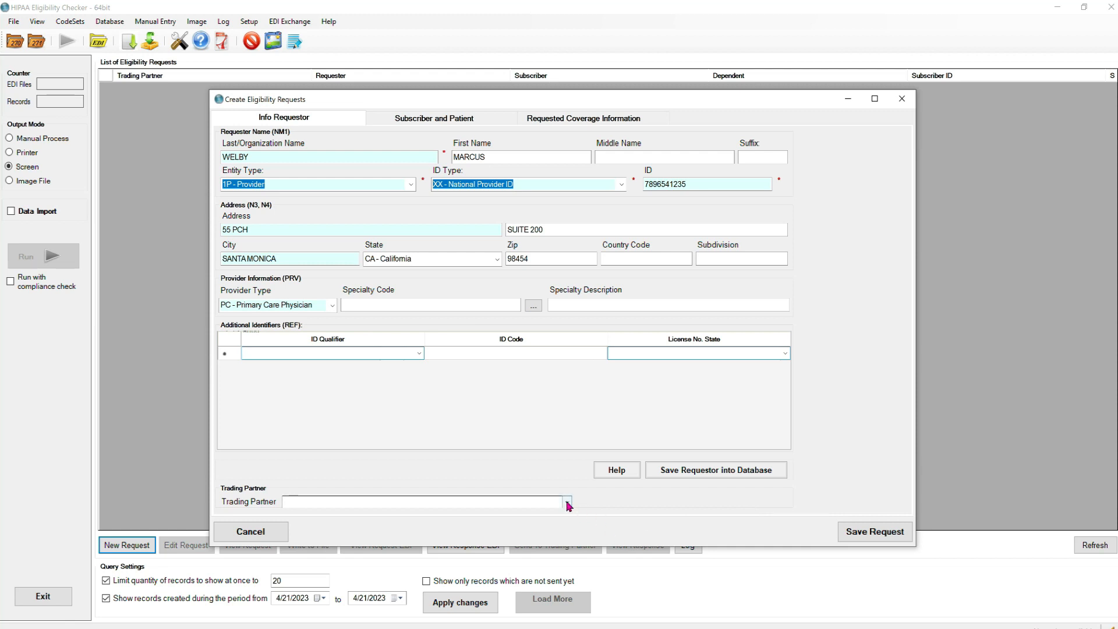
{"action": "left_click", "coordinate": [566, 502]}
{"action": "left_click", "coordinate": [308, 513]}
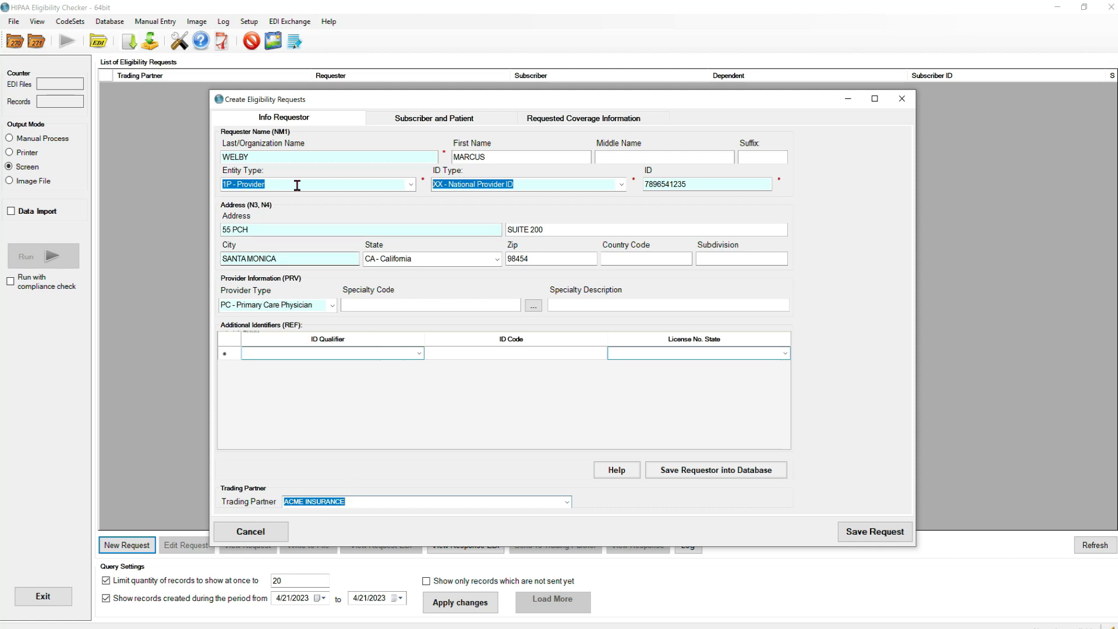
Step: Mark the subscriber as the patient and enter their birth date and male sex
{"action": "left_click", "coordinate": [410, 118]}
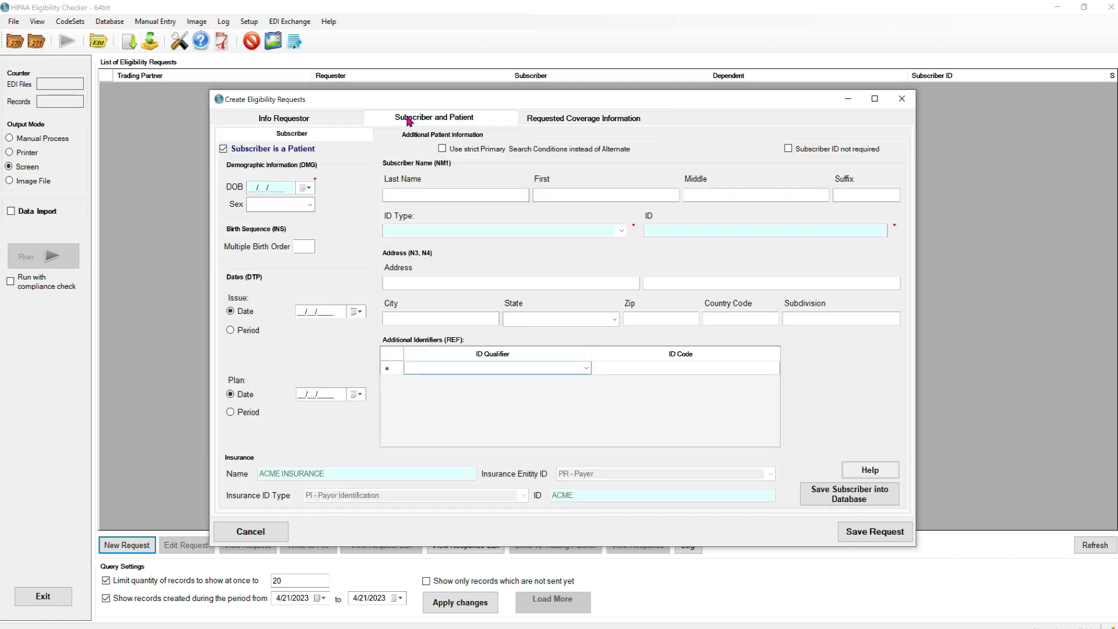
{"action": "left_click", "coordinate": [223, 149]}
{"action": "left_click", "coordinate": [249, 190]}
{"action": "type", "text": "01/02/1970"}
{"action": "left_click", "coordinate": [280, 204]}
{"action": "left_click", "coordinate": [274, 225]}
Step: Enter the subscriber's name and paste their ID with ID type MI - Member ID
{"action": "left_click", "coordinate": [412, 195]}
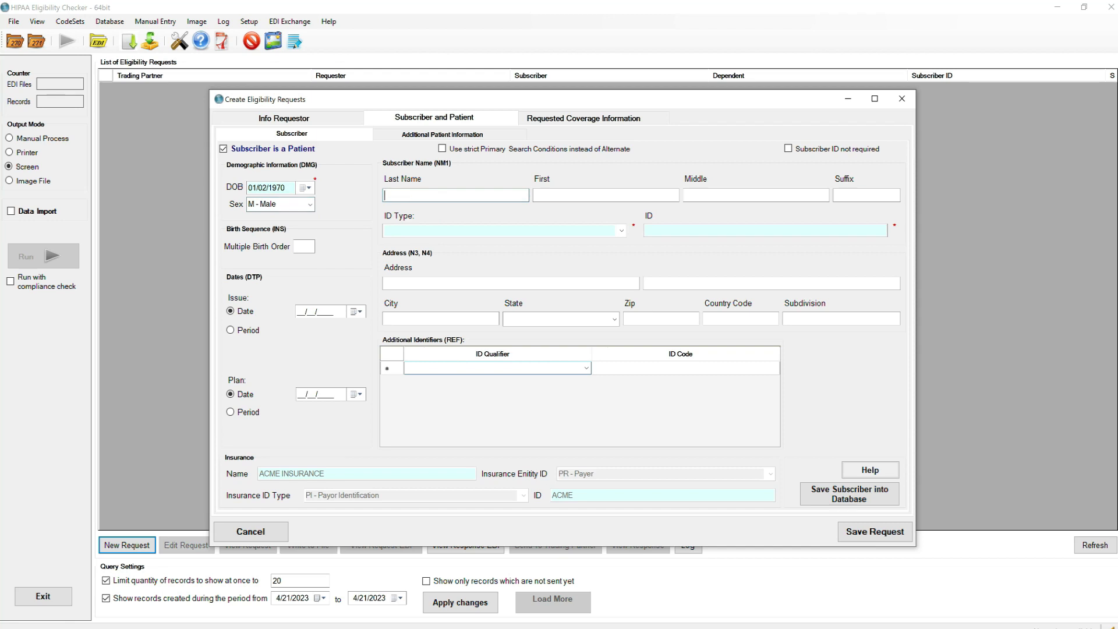
{"action": "key", "text": "Tab"}
{"action": "type", "text": "ROLANDO"}
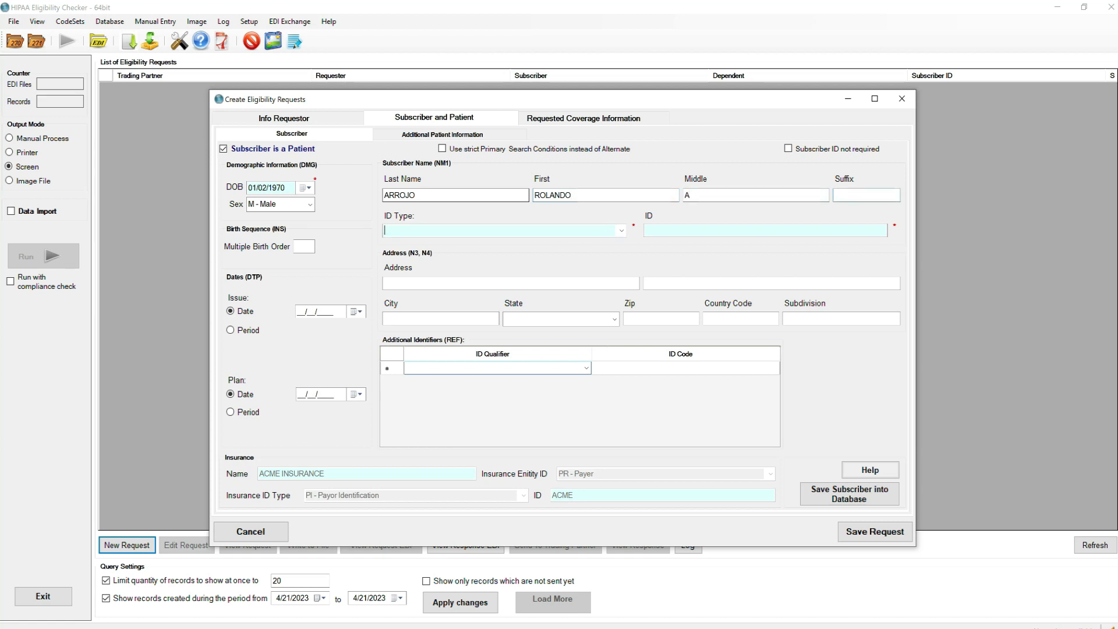
{"action": "left_click", "coordinate": [621, 231]}
{"action": "left_click", "coordinate": [612, 252]}
{"action": "left_click", "coordinate": [677, 228]}
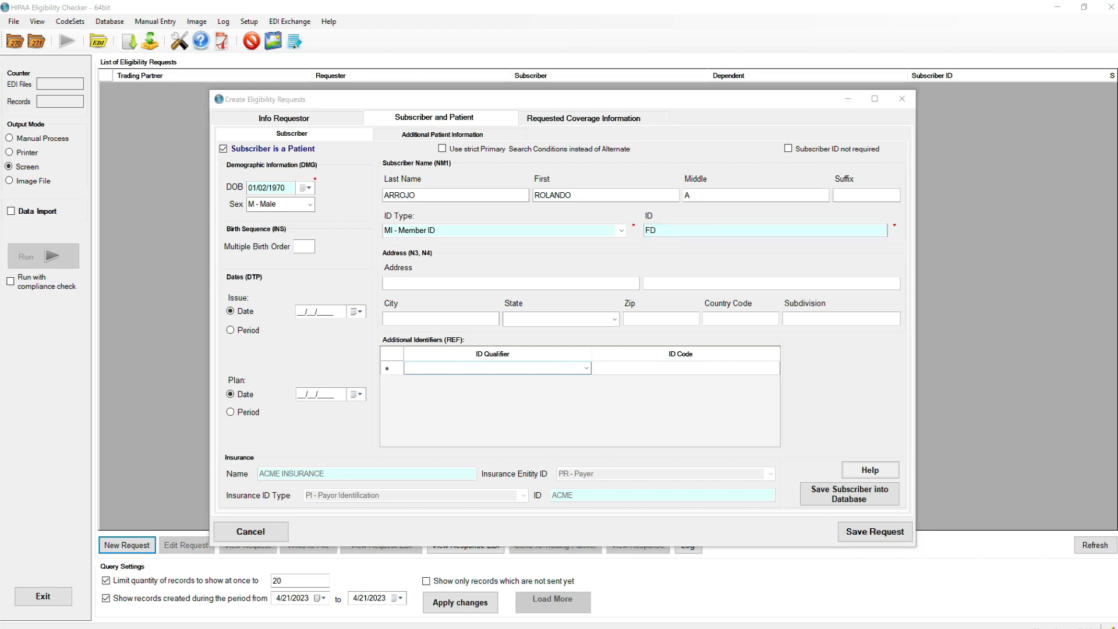
{"action": "double_click", "coordinate": [706, 230]}
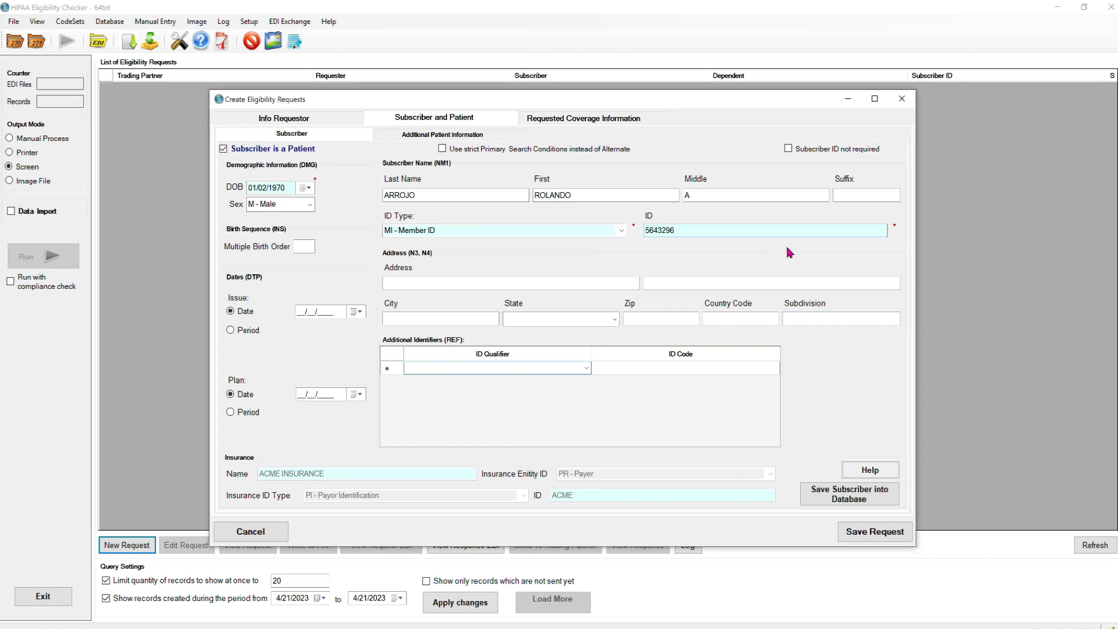
Step: Enter the subscriber's street address, city, state TN and zip code
{"action": "left_click", "coordinate": [400, 282]}
{"action": "type", "text": "1 MAINNASHVILLE"}
{"action": "key", "text": "Tab"}
{"action": "type", "text": "TN"}
{"action": "key", "text": "Return"}
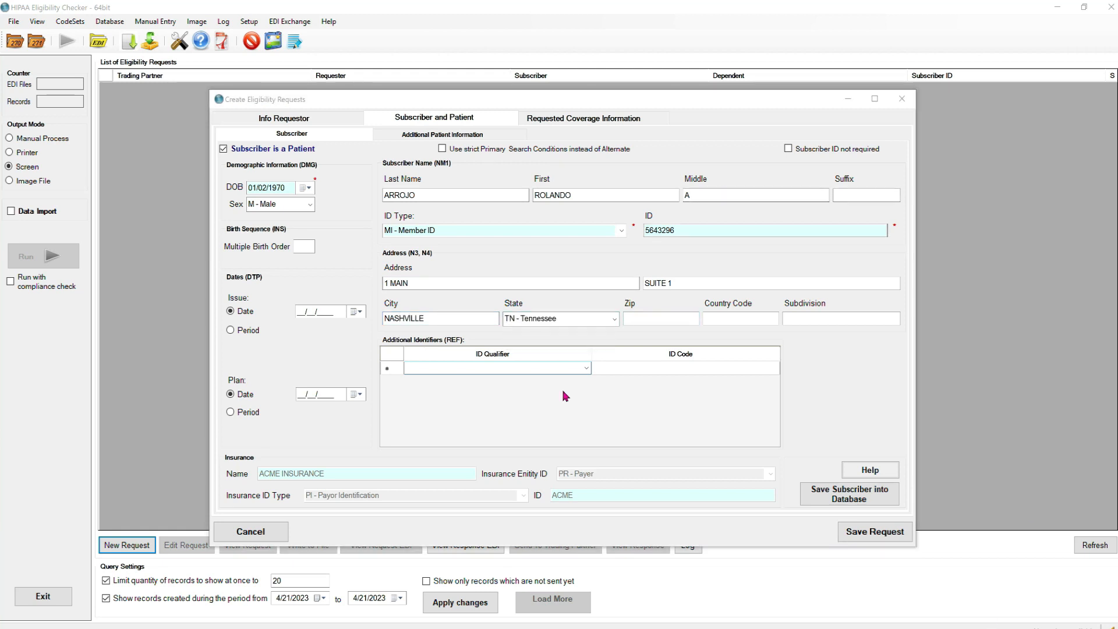
{"action": "left_click", "coordinate": [672, 320]}
{"action": "type", "text": "37207"}
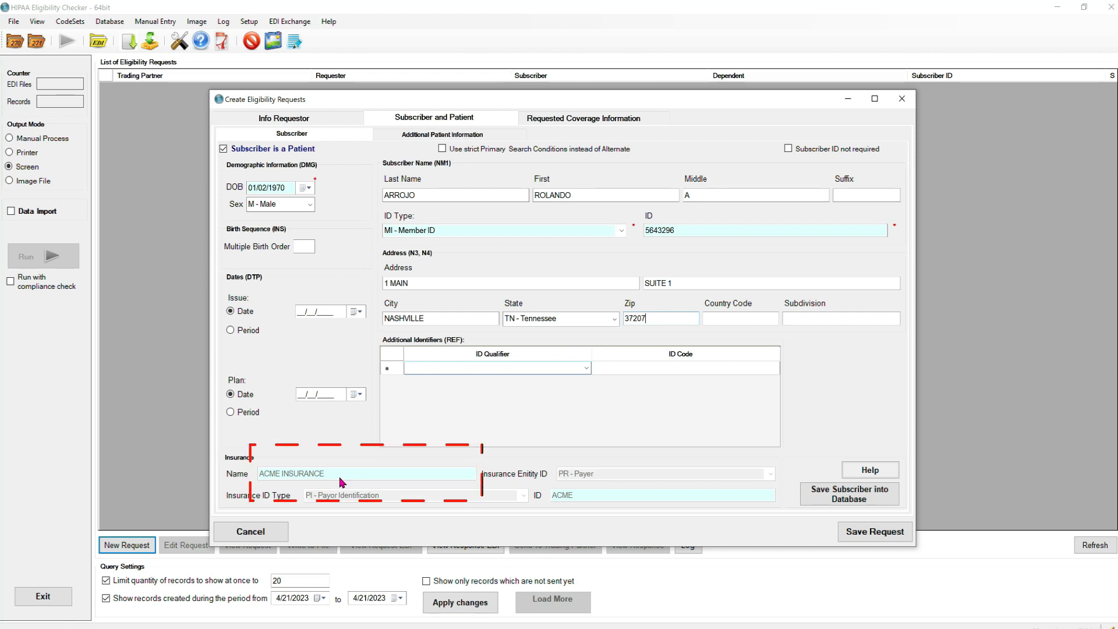
Step: Save the subscriber into the database and also create the new insurance entity
{"action": "left_click", "coordinate": [860, 499]}
{"action": "left_click", "coordinate": [492, 422]}
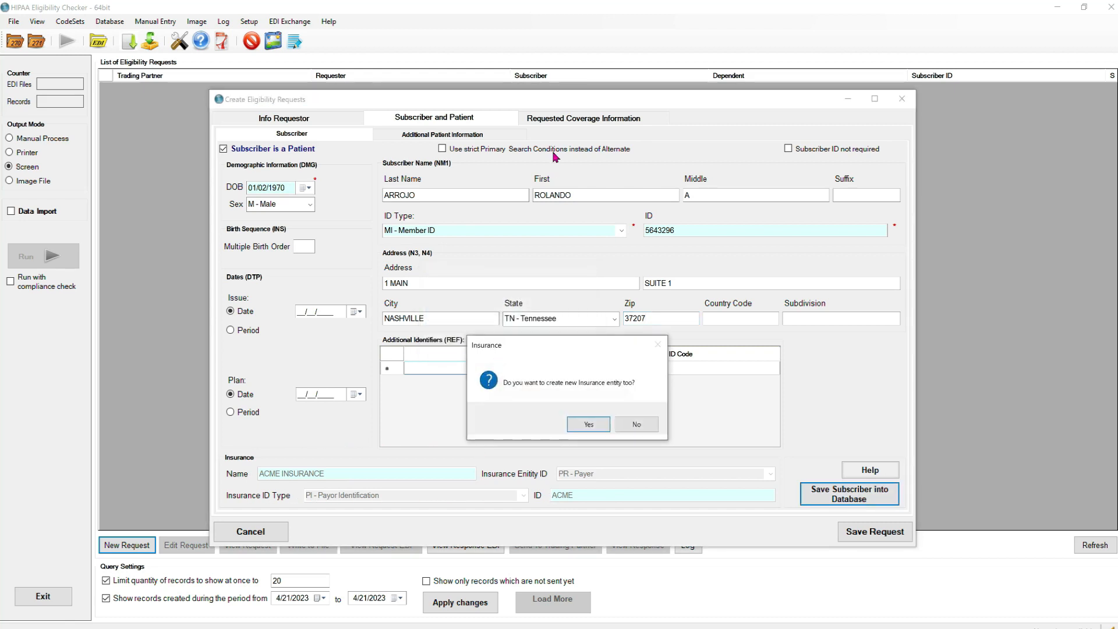
{"action": "left_click", "coordinate": [590, 424]}
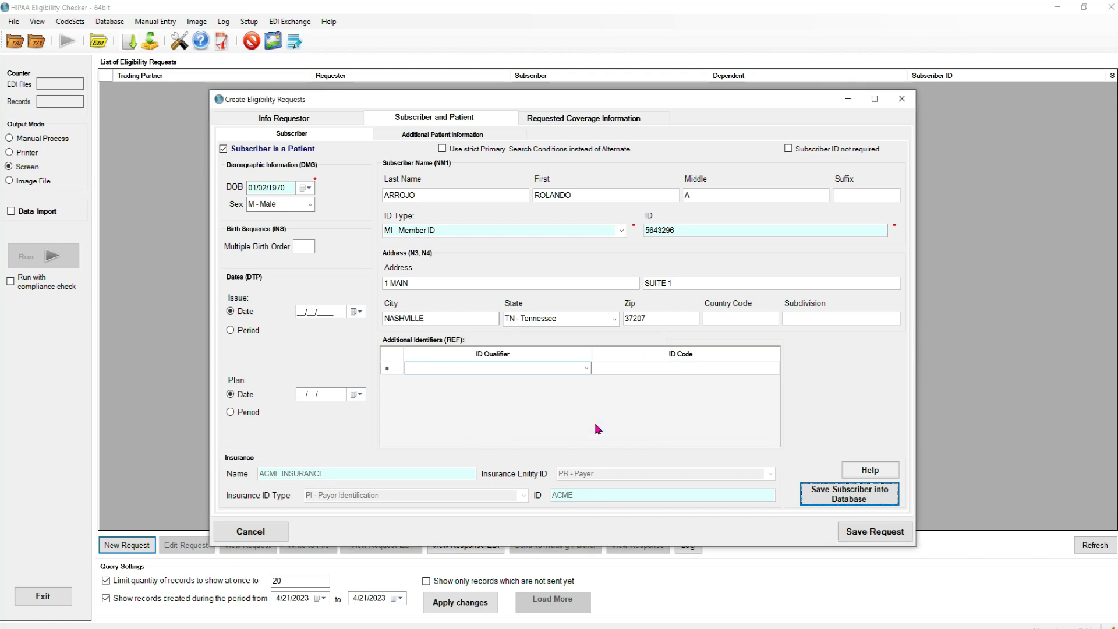
Step: Save a benefit inquiry EQ*30~ for service type 30 - Health Benefit Plan Coverage
{"action": "left_click", "coordinate": [594, 118]}
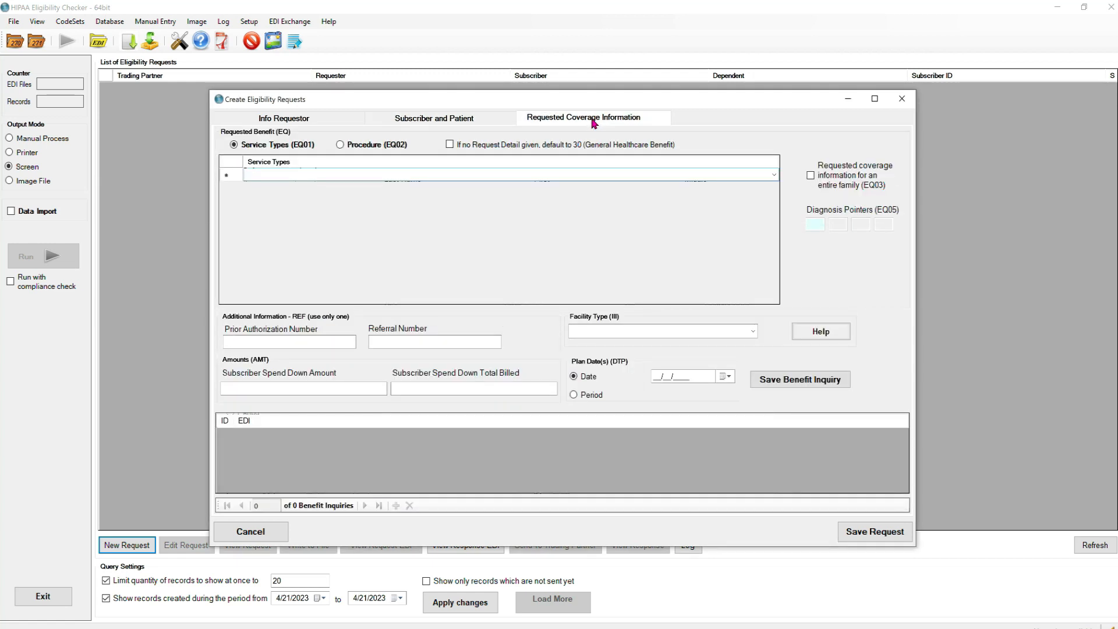
{"action": "left_click", "coordinate": [263, 175]}
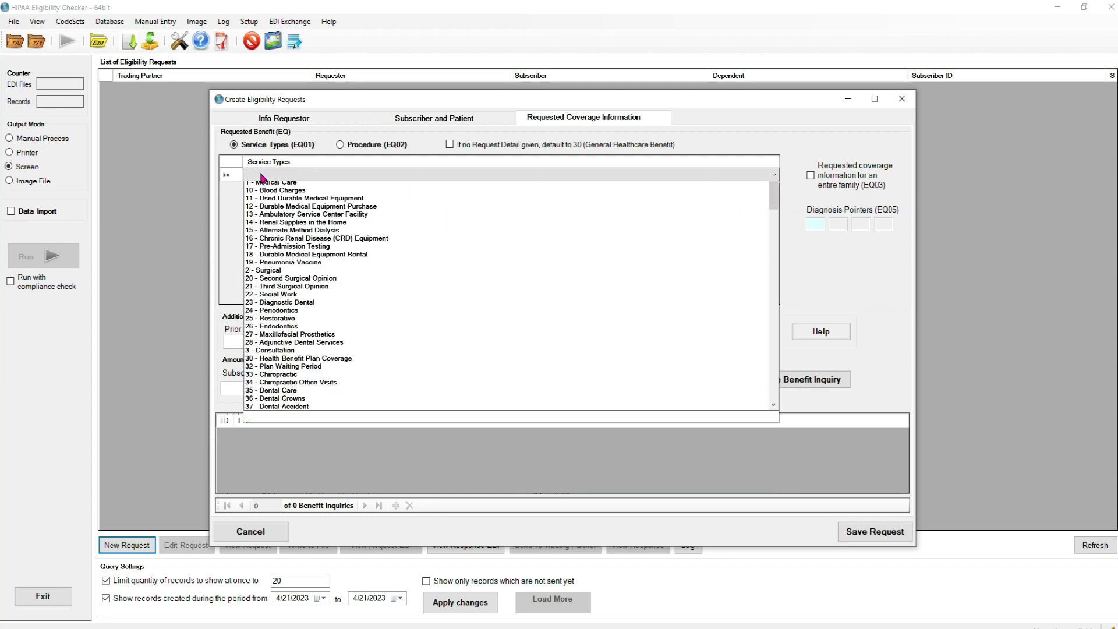
{"action": "left_click", "coordinate": [298, 370]}
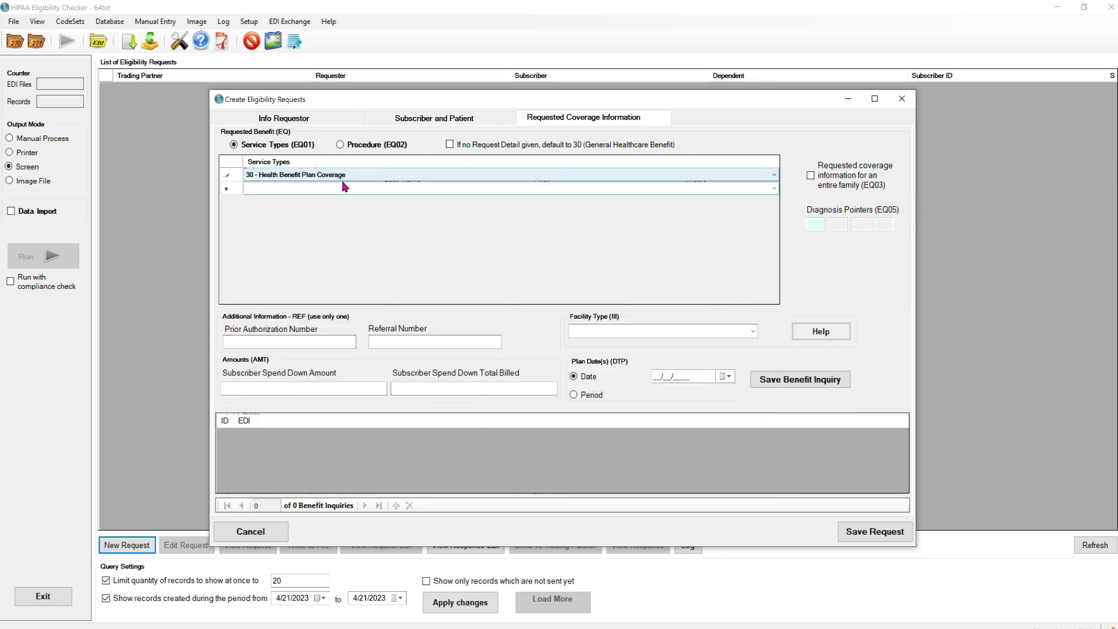
{"action": "left_click", "coordinate": [778, 383]}
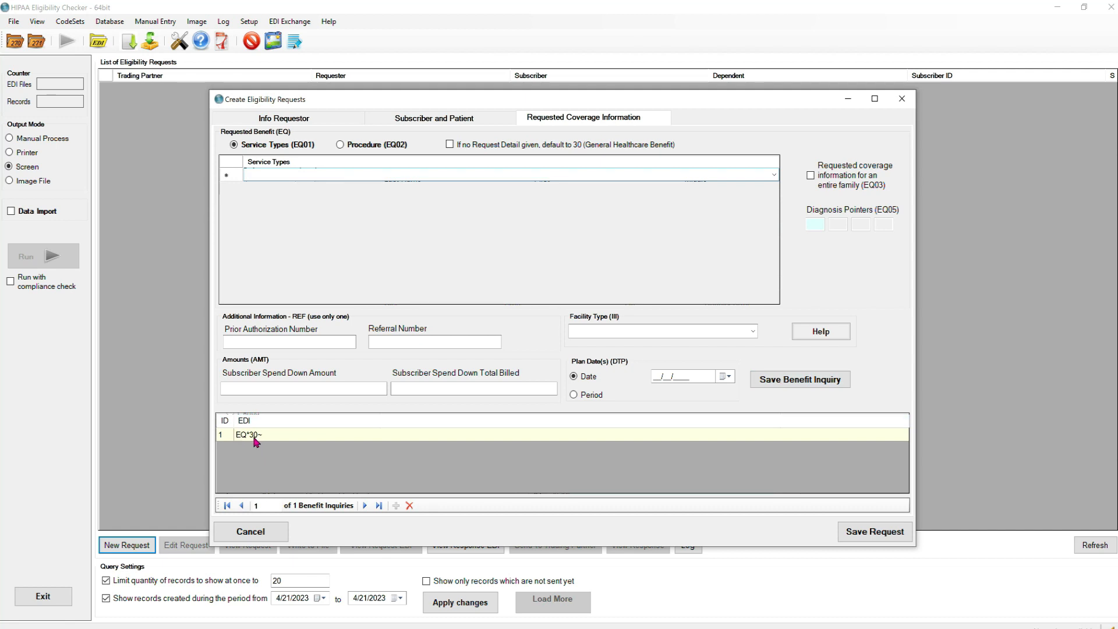
Step: Save the request, dismiss the warning-free compliance results, and select the ACMEINSURANCE row
{"action": "left_click", "coordinate": [900, 536]}
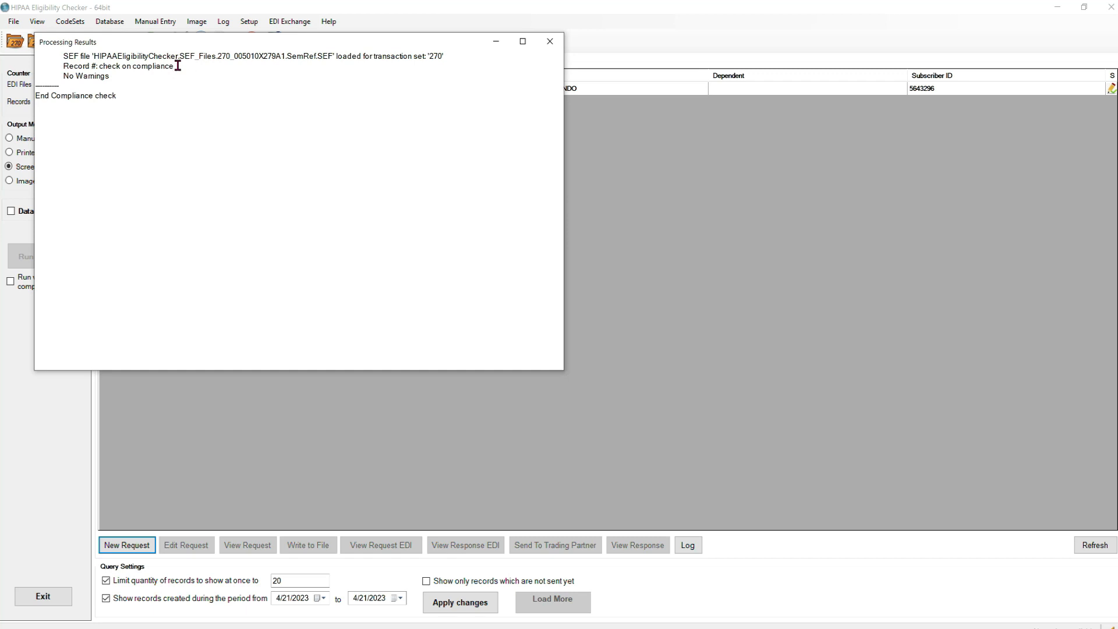
{"action": "left_click", "coordinate": [550, 41]}
{"action": "left_click", "coordinate": [127, 90]}
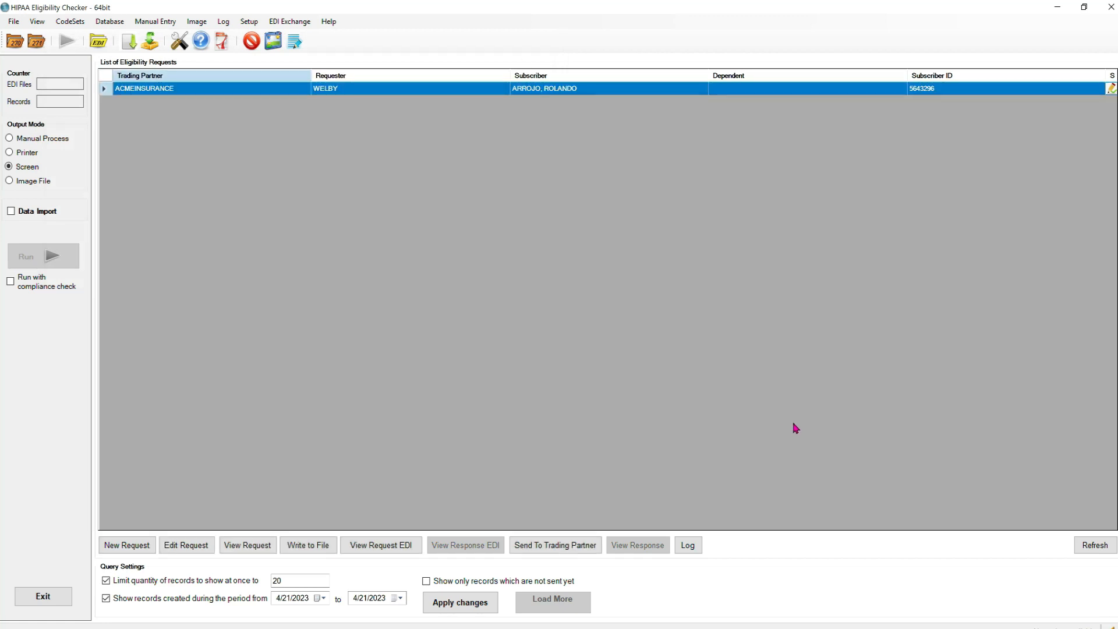
Step: Send the 270 to ACMEINSURANCE, check the 271 export line in the report, then close it
{"action": "left_click", "coordinate": [550, 547]}
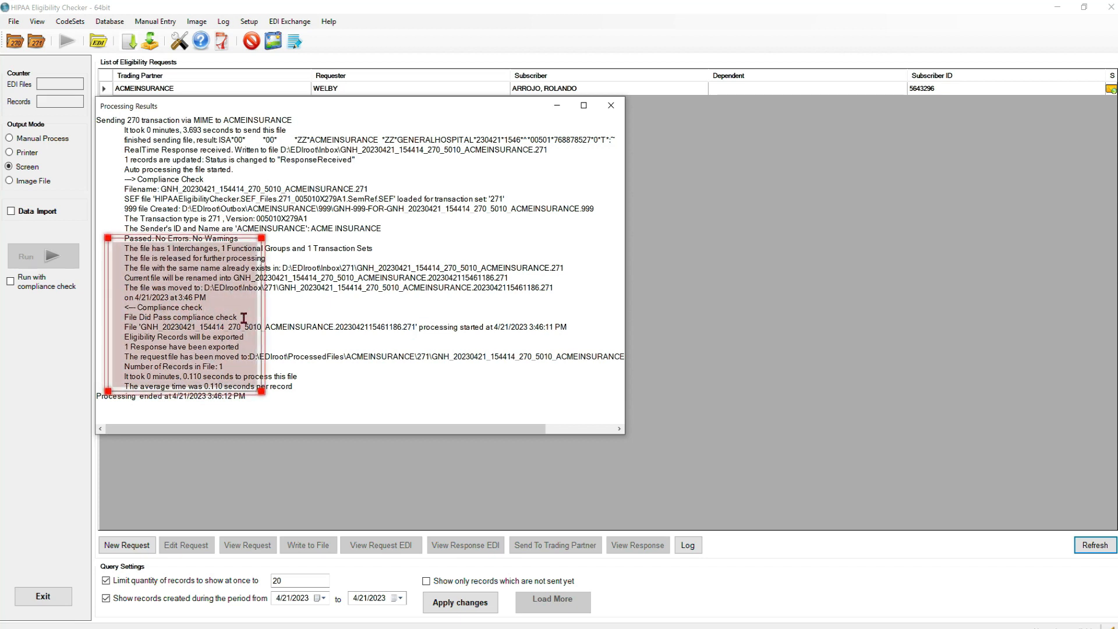
{"action": "left_click_drag", "start_coordinate": [240, 347], "coordinate": [189, 347]}
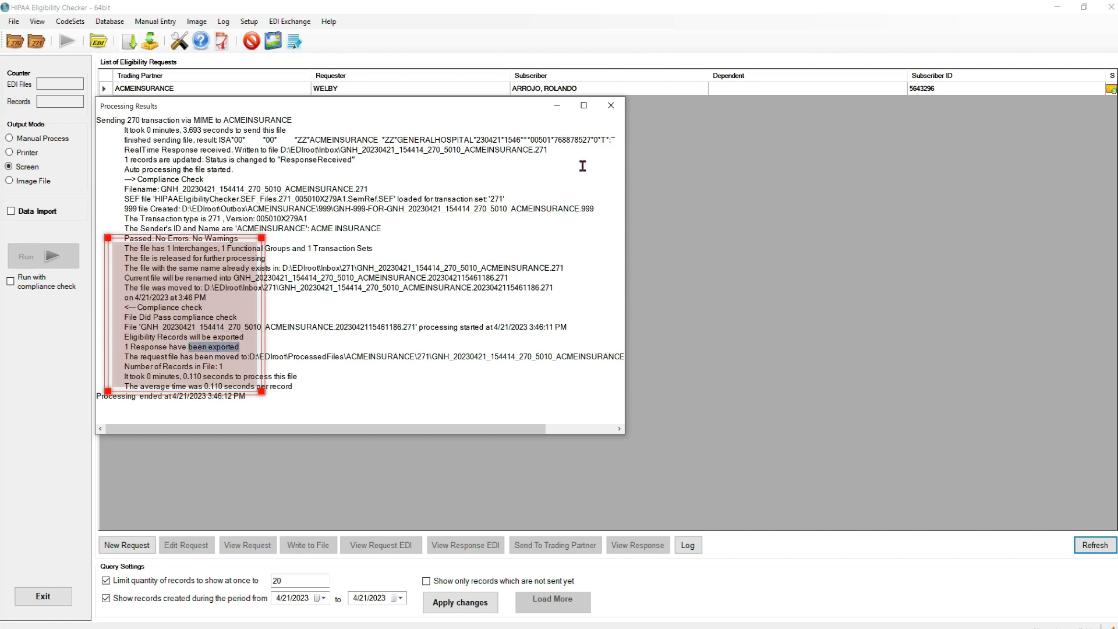
{"action": "left_click", "coordinate": [611, 106]}
{"action": "left_click", "coordinate": [123, 91]}
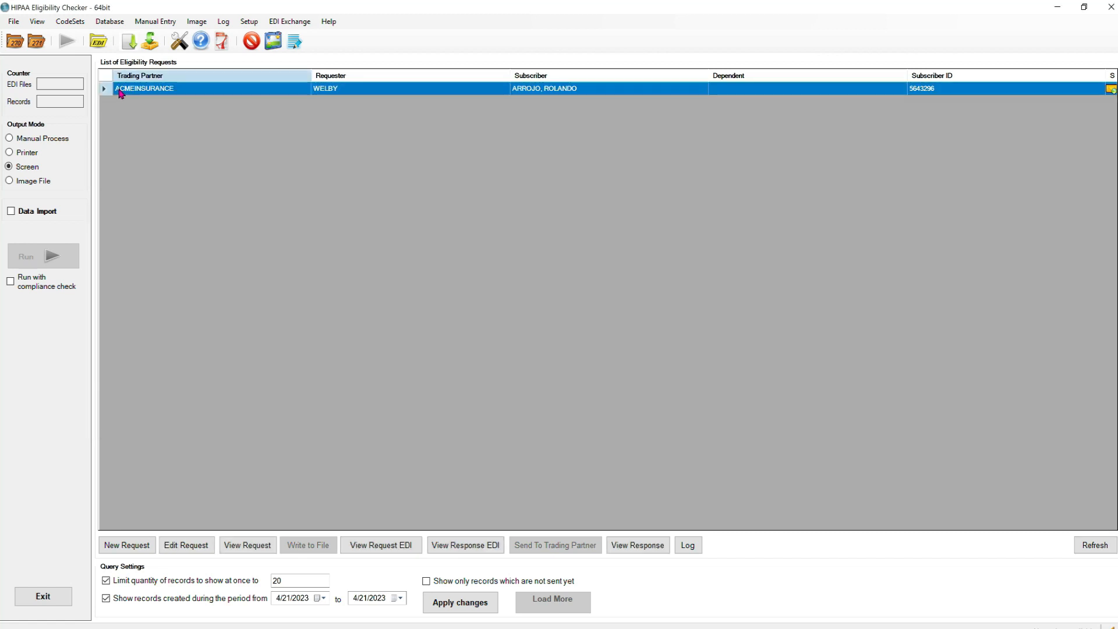
{"action": "left_click", "coordinate": [637, 545]}
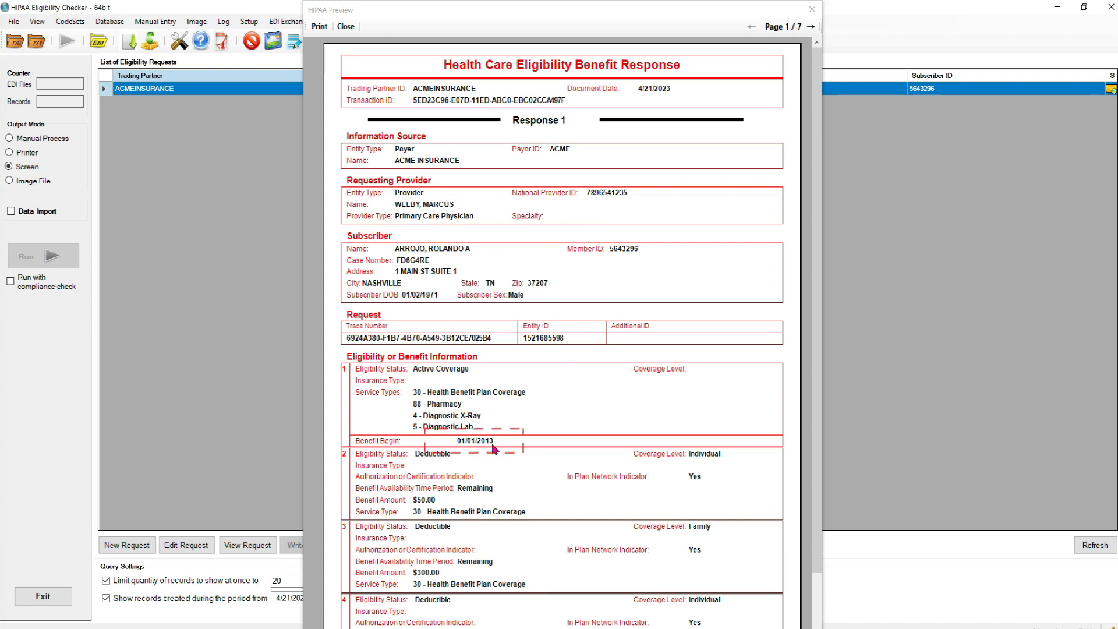
{"action": "left_click", "coordinate": [819, 513]}
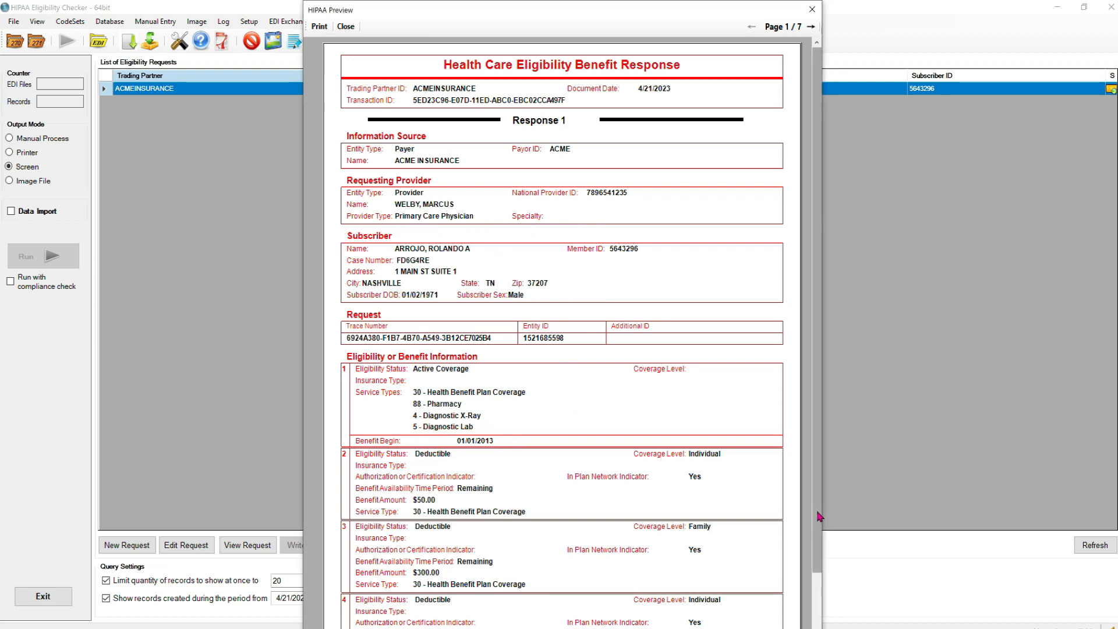
{"action": "scroll", "coordinate": [820, 513], "scroll_direction": "down", "scroll_amount": 1}
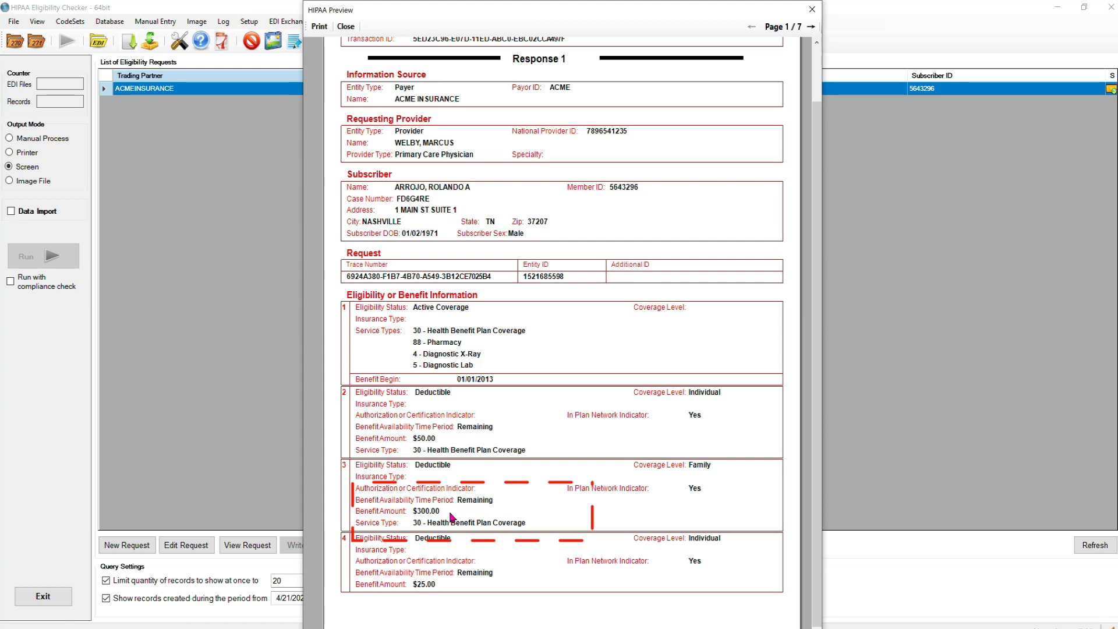
{"action": "left_click", "coordinate": [810, 27]}
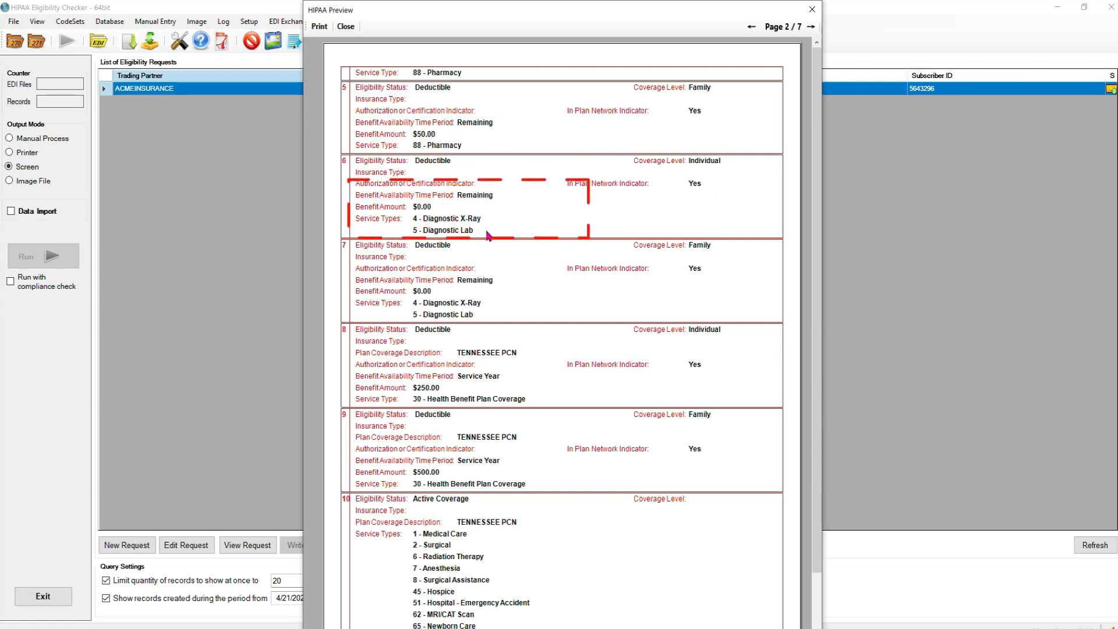
{"action": "left_click", "coordinate": [811, 27]}
{"action": "left_click", "coordinate": [810, 27]}
{"action": "left_click", "coordinate": [811, 27]}
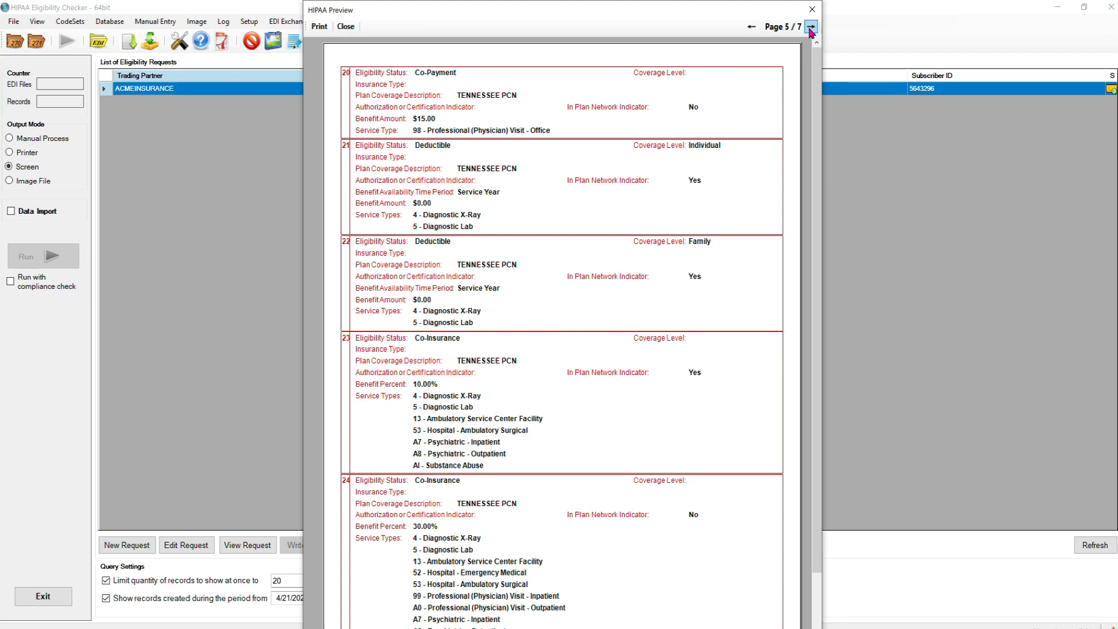
{"action": "left_click", "coordinate": [811, 26]}
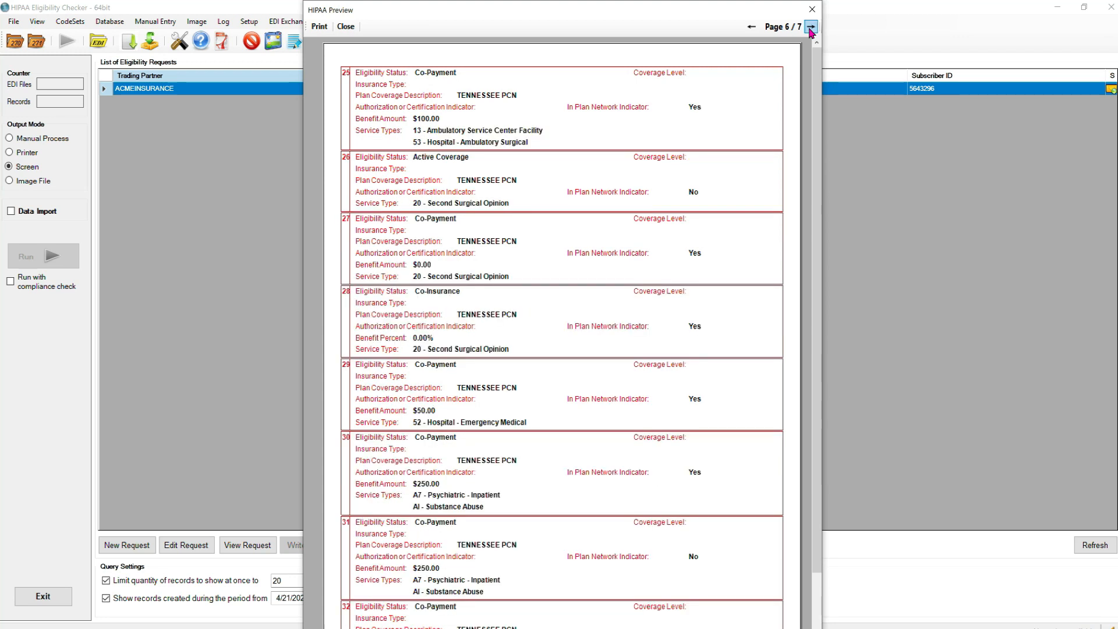
{"action": "left_click", "coordinate": [345, 26]}
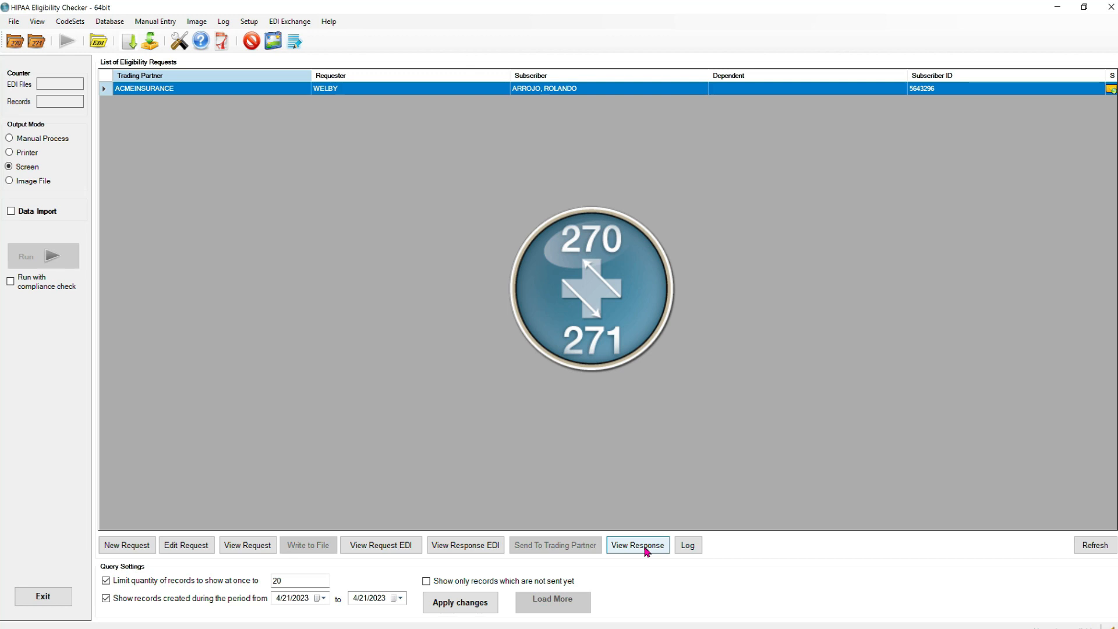
Step: Open the database logs and view the 270 transaction's detailed entries, scrolling through them
{"action": "left_click", "coordinate": [698, 552]}
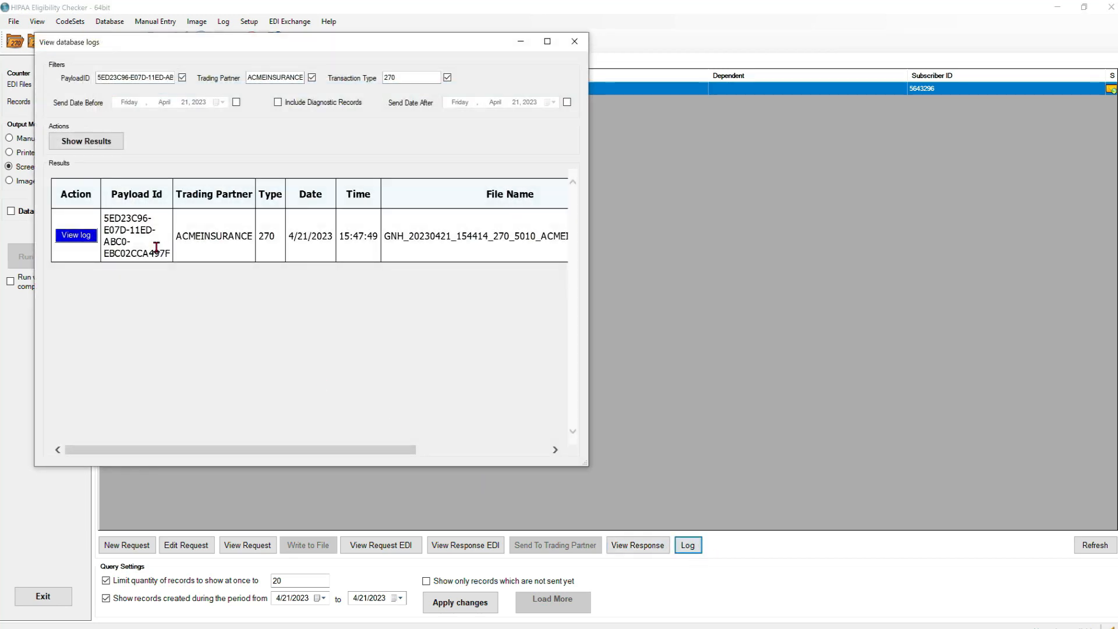
{"action": "left_click_drag", "start_coordinate": [280, 42], "coordinate": [561, 61]}
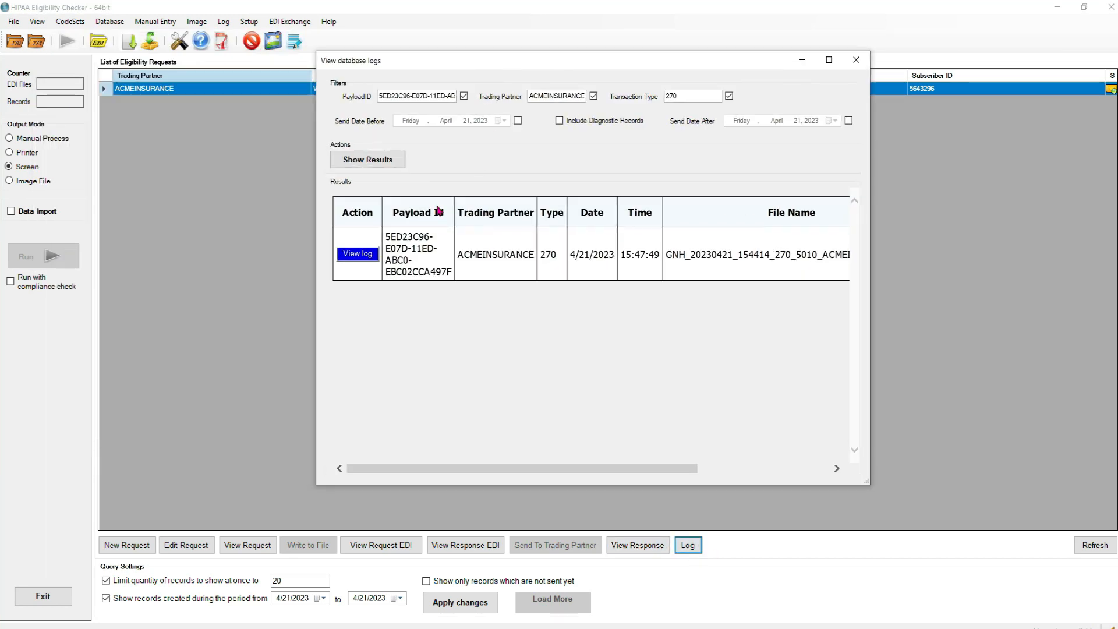
{"action": "left_click", "coordinate": [355, 254]}
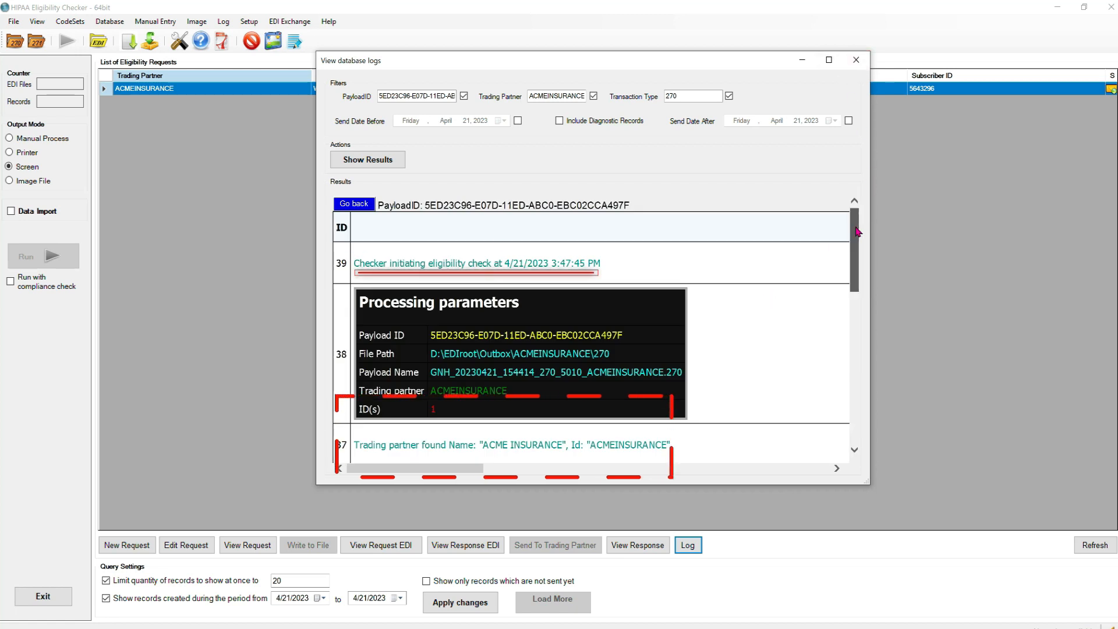
{"action": "left_click_drag", "start_coordinate": [856, 242], "coordinate": [859, 301]}
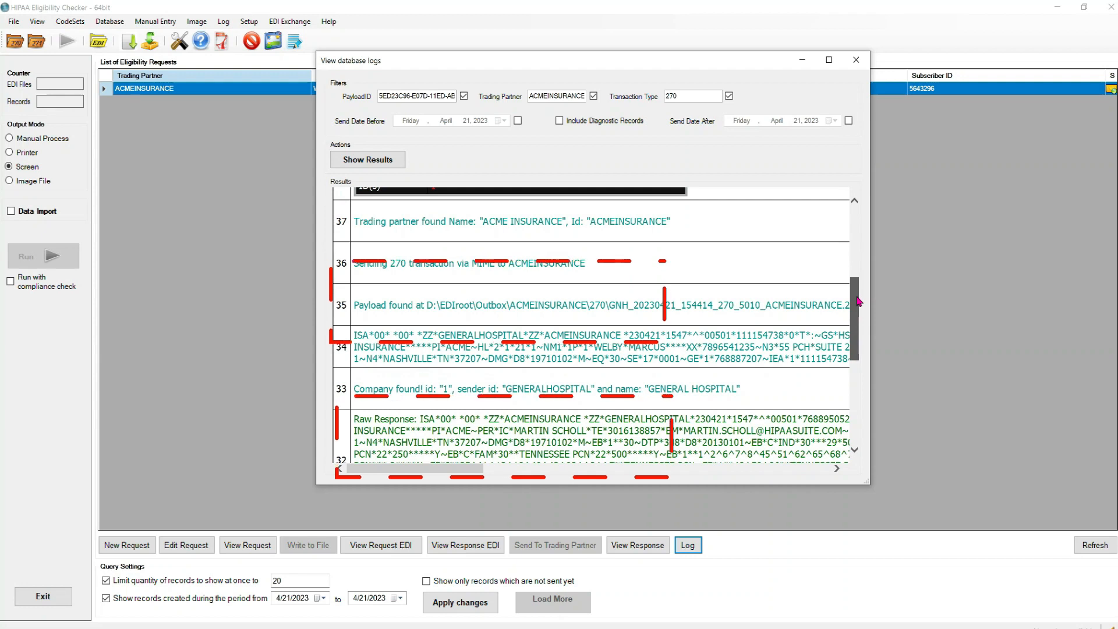